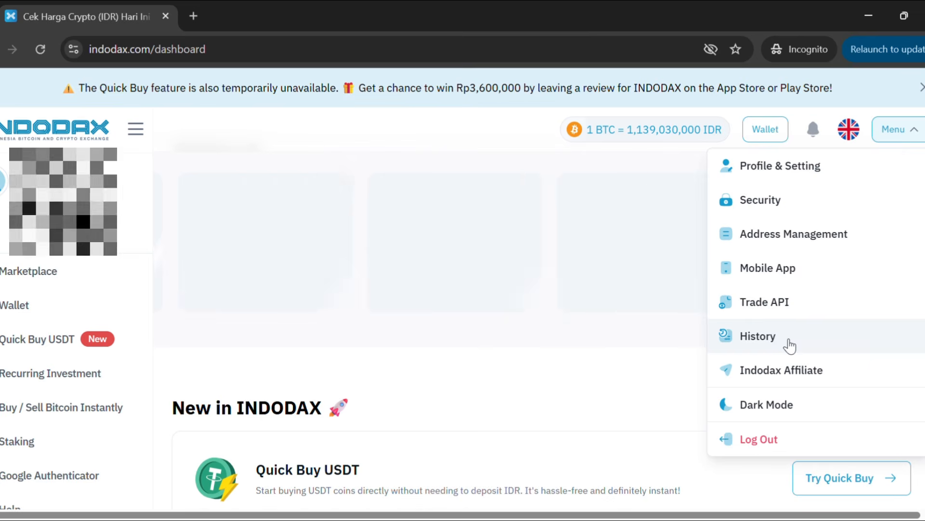
Open the tax report section of the Indodax account history and download the report for 2024.
click(787, 345)
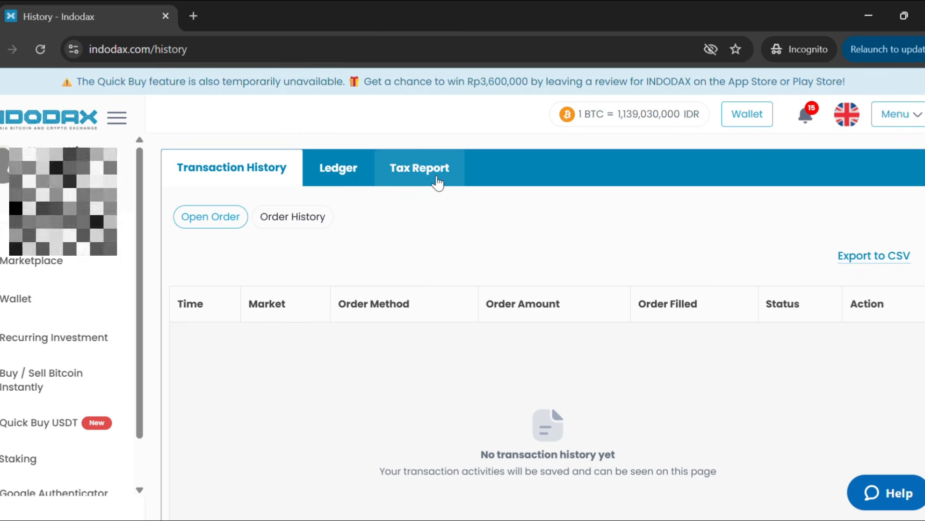
click(437, 179)
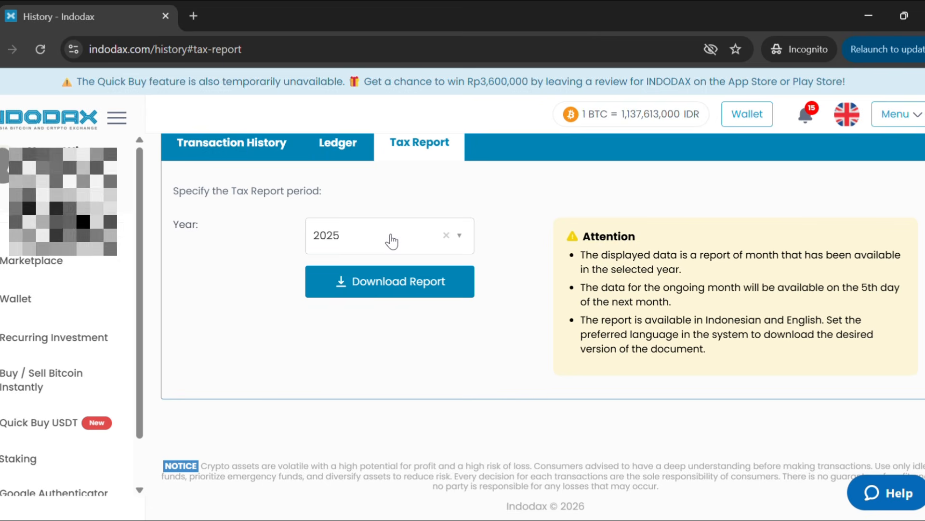
click(391, 237)
click(353, 295)
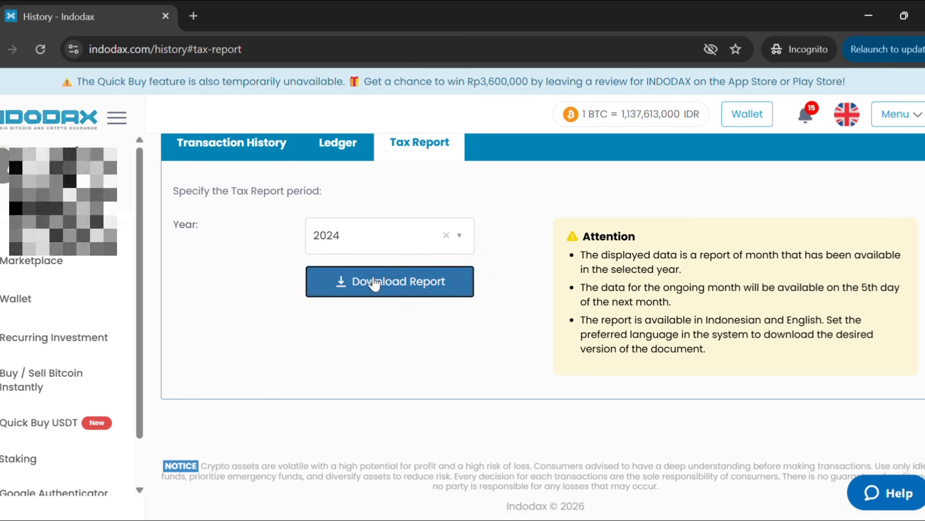
click(375, 285)
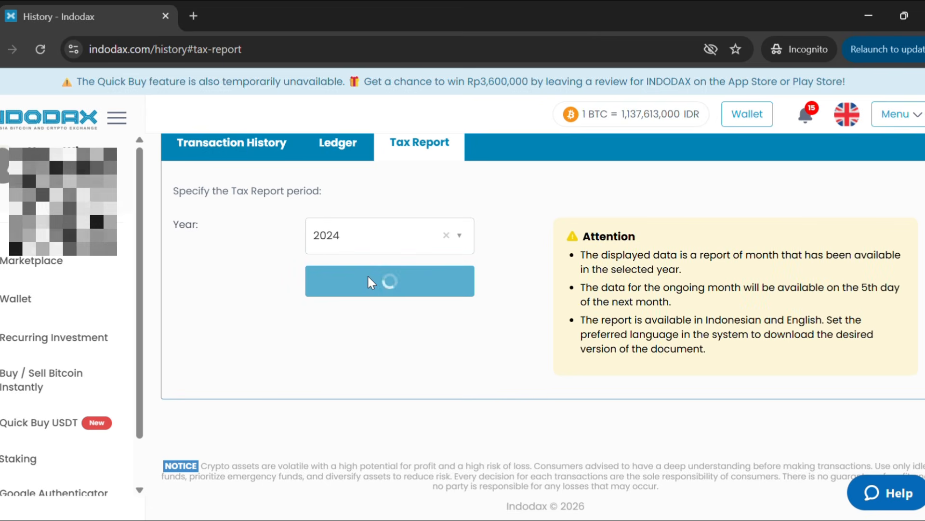
Set the tax report period to 2025 and download that report.
click(433, 231)
click(343, 330)
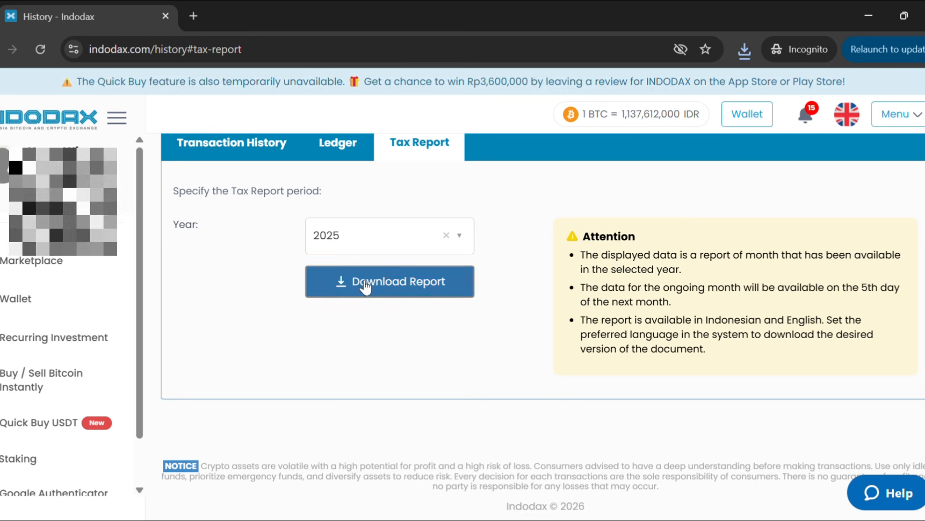
click(366, 284)
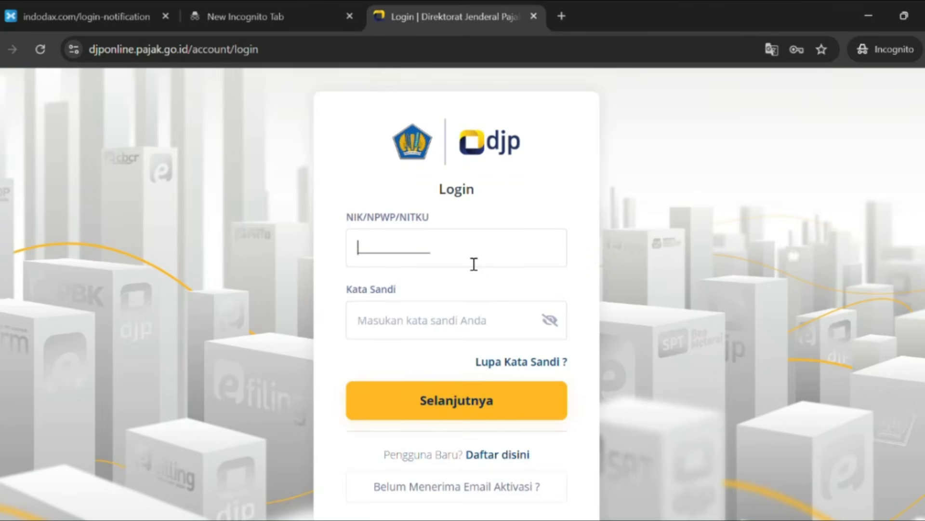
Switch to DJP Online and log in with the taxpayer's NIK/NPWP number and the account password.
key(ctrl+v)
click(398, 319)
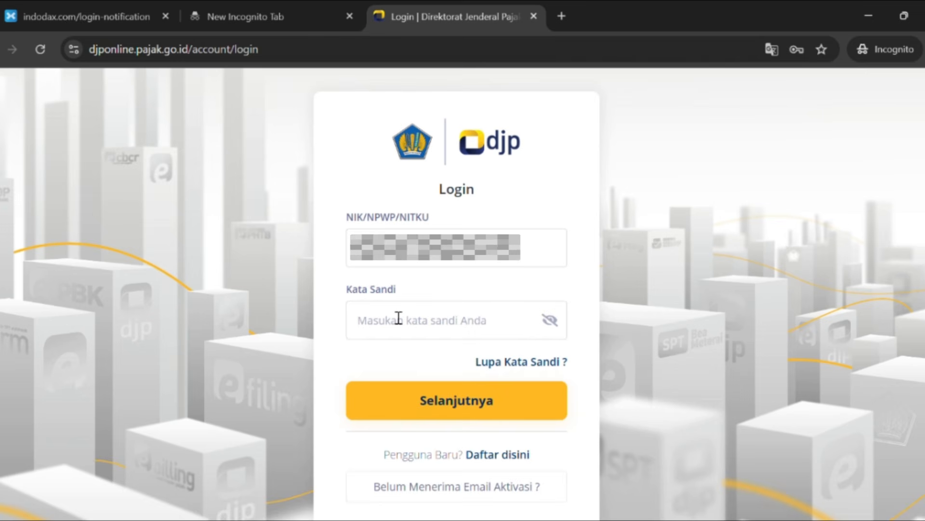
text(••••••••••••)
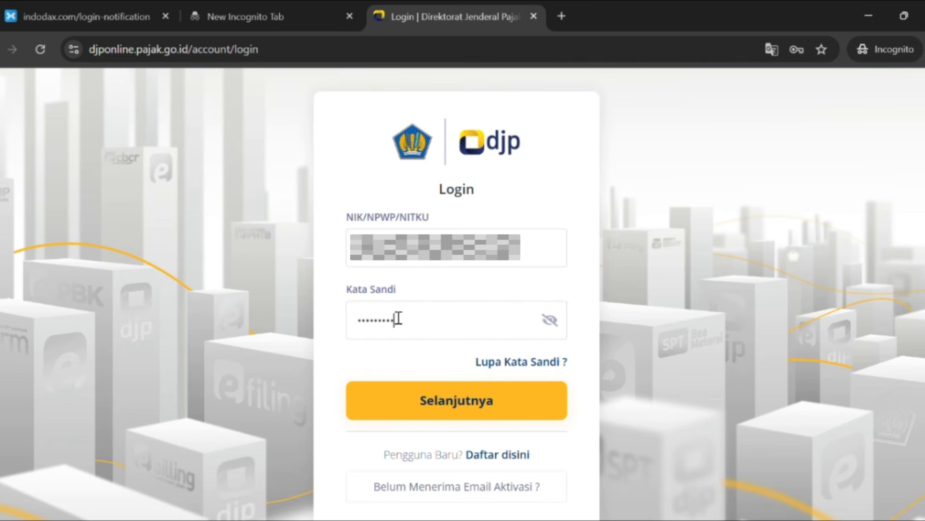
click(423, 397)
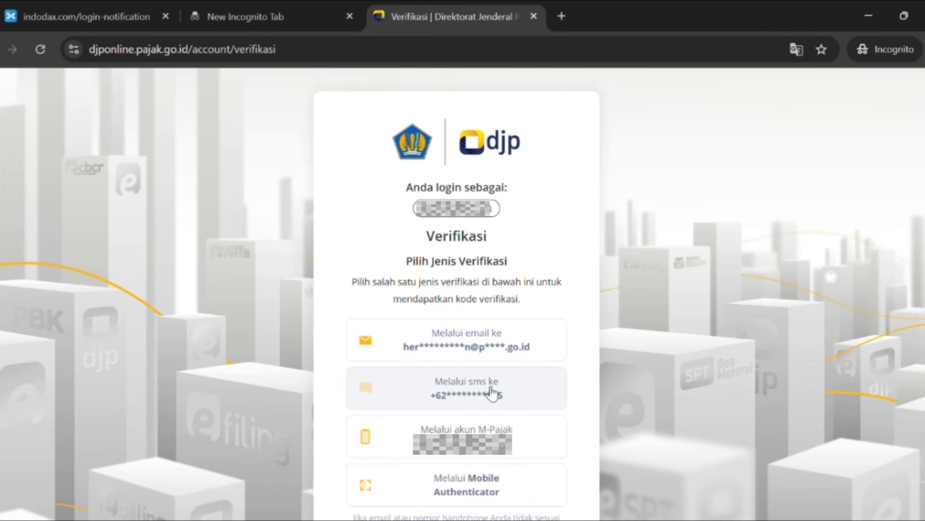
Request the login verification code by SMS.
scroll(491, 392, down, 2)
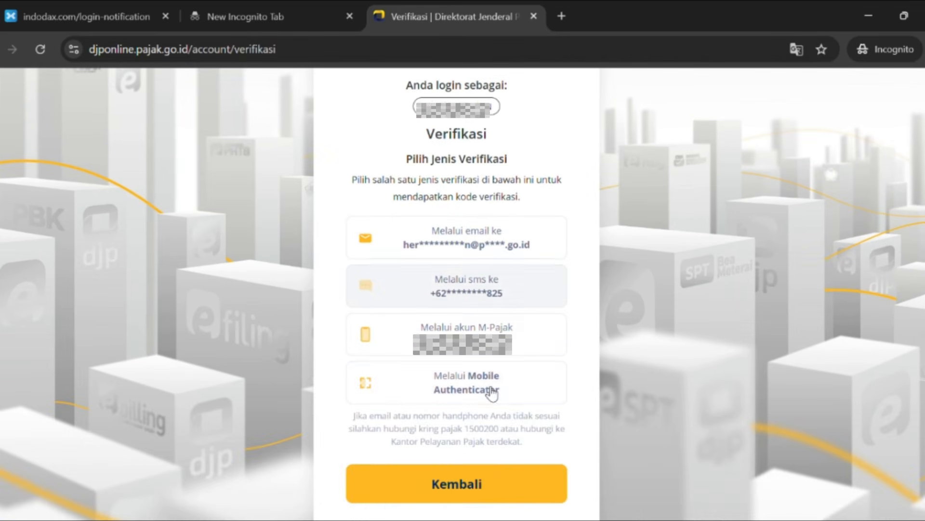
click(549, 299)
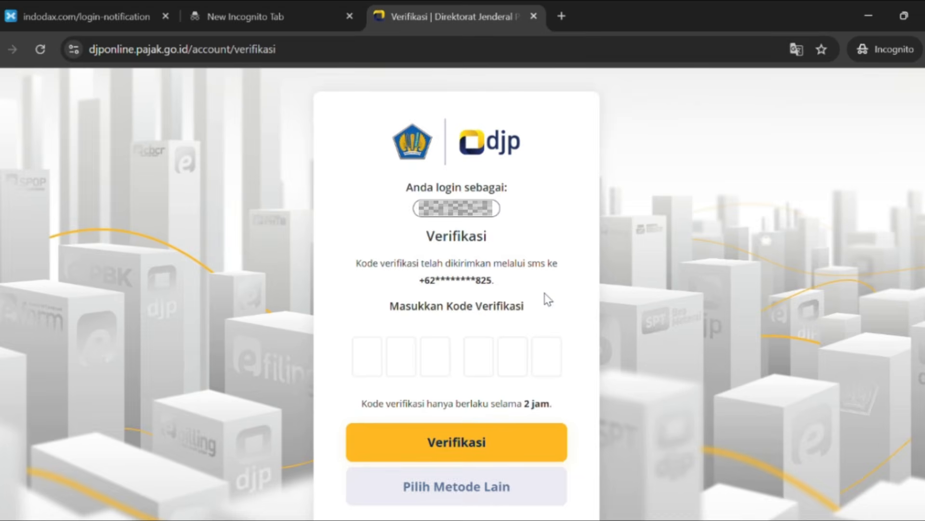
scroll(547, 299, down, 2)
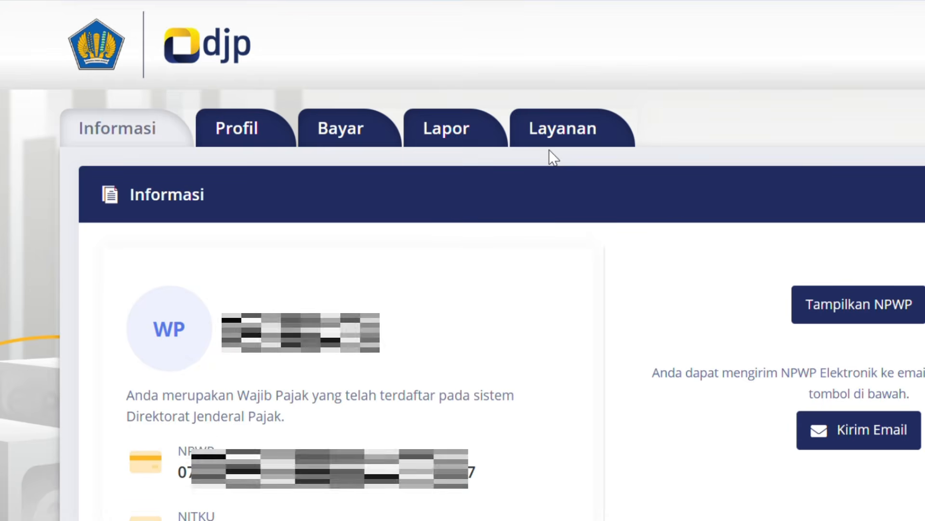
Open the e-Filing reporting service and start creating a new SPT.
click(464, 140)
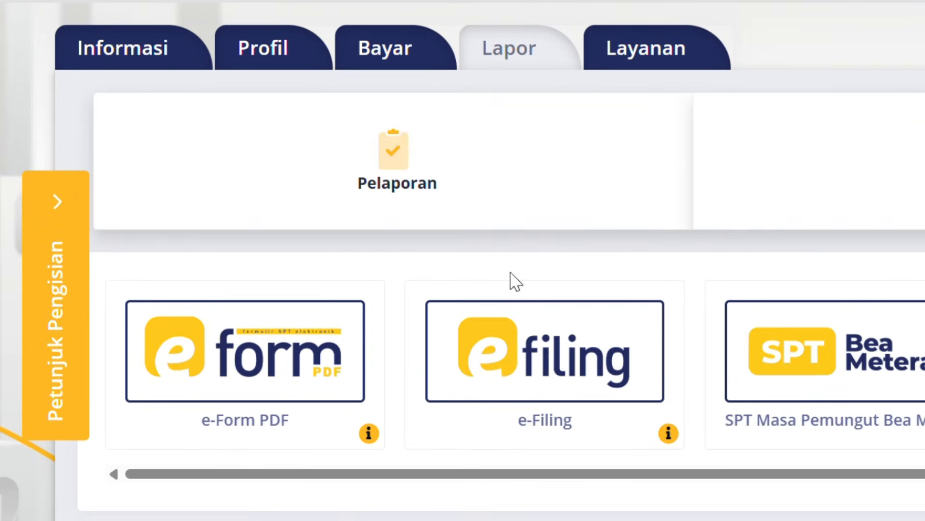
click(546, 363)
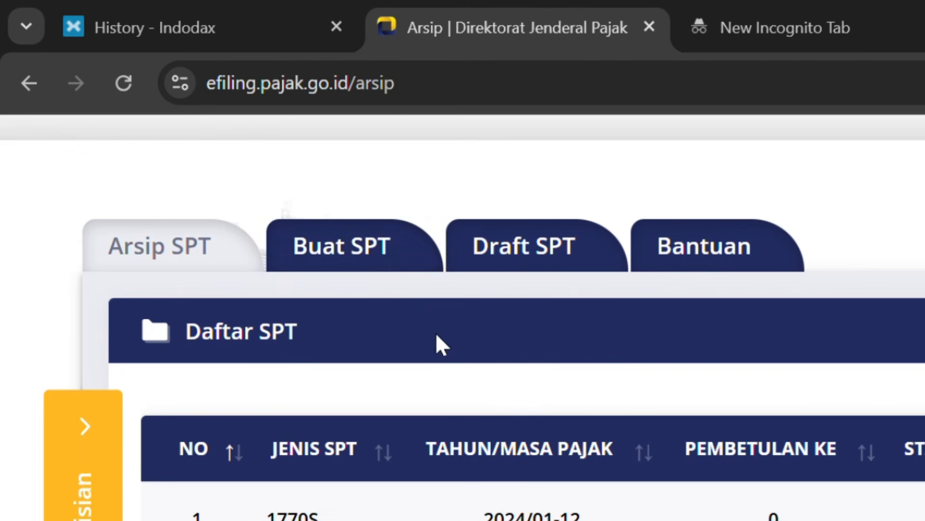
click(369, 251)
Answer Tidak to the business, separate tax obligation and under-60-million income questions, and open the SPT 1770 S with "Dengan bentuk formulir".
click(138, 385)
click(133, 380)
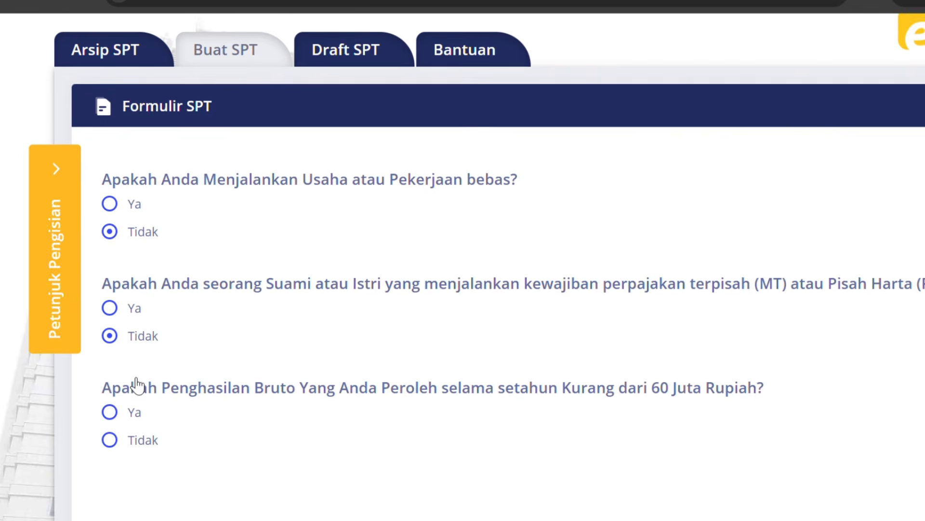
click(150, 426)
click(146, 401)
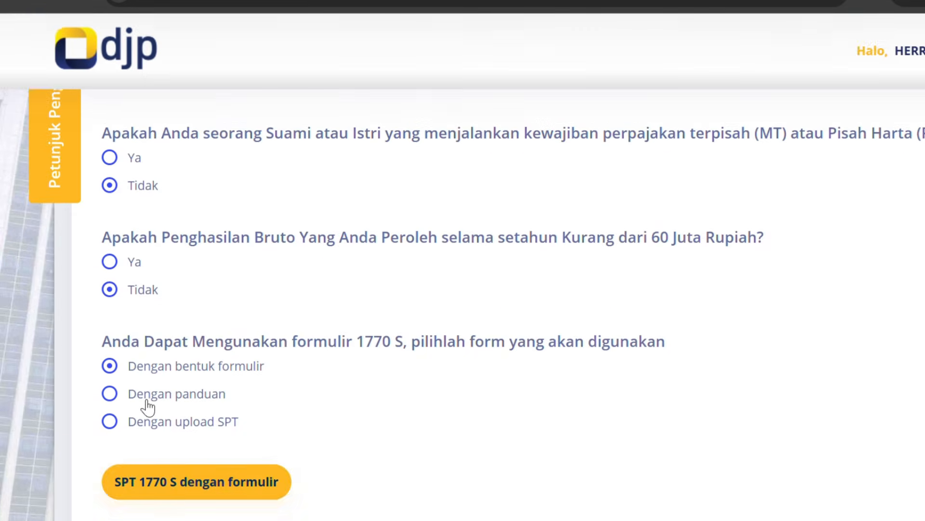
click(174, 482)
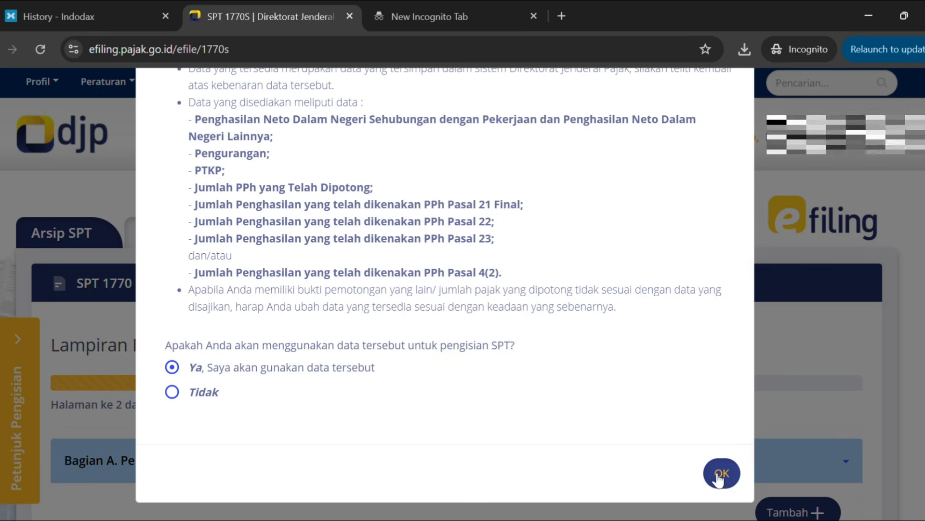
Continue to Lampiran II and start a new Bagian A entry with income type 14, Penghasilan Lain Yang Dikenakan Pajak Final.
click(718, 472)
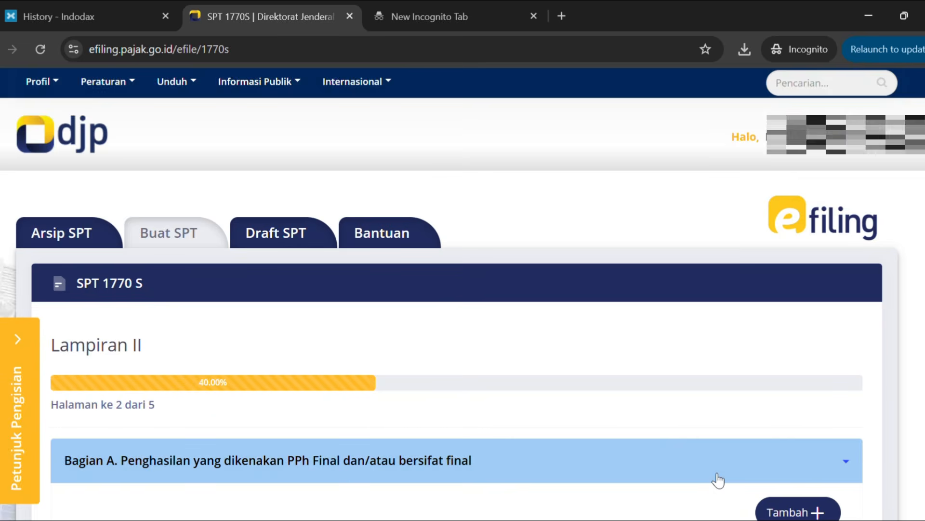
scroll(718, 480, down, 2)
scroll(716, 478, down, 2)
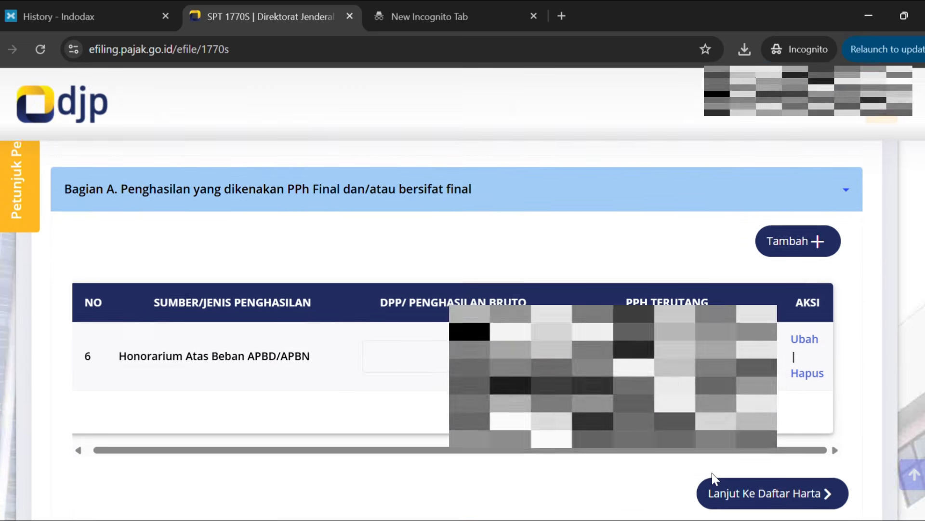
scroll(713, 477, down, 1)
scroll(771, 337, up, 1)
click(793, 240)
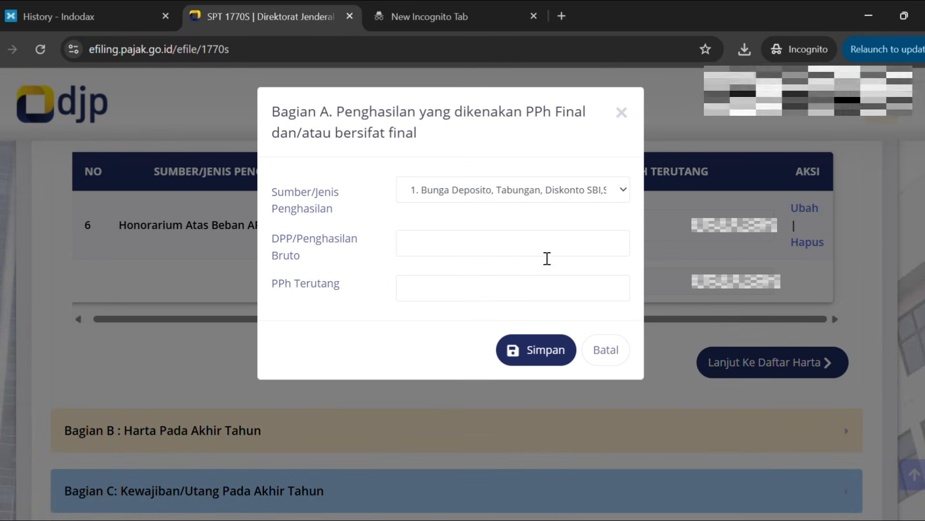
click(475, 193)
click(483, 389)
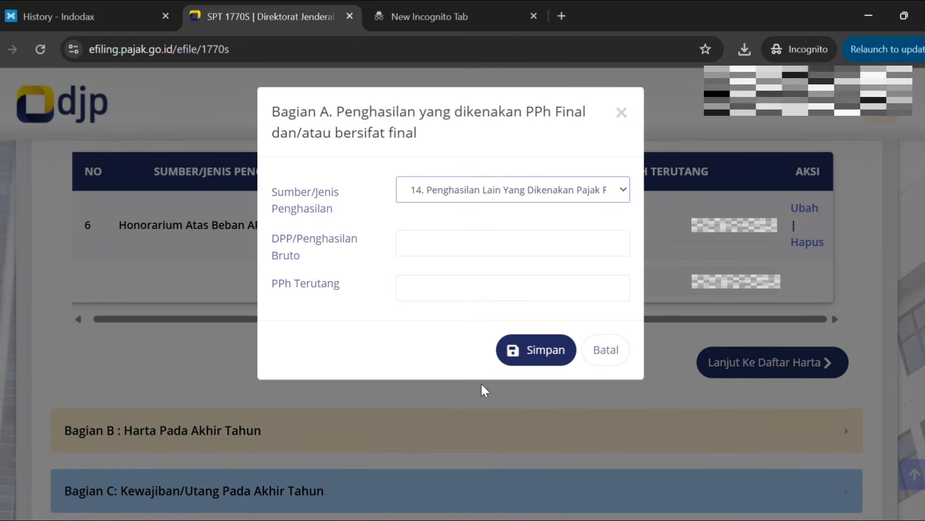
Fill in the DPP/Penghasilan Bruto and PPh Terutang amounts using the 2024 tax report, and save the Bagian A income entry.
click(443, 251)
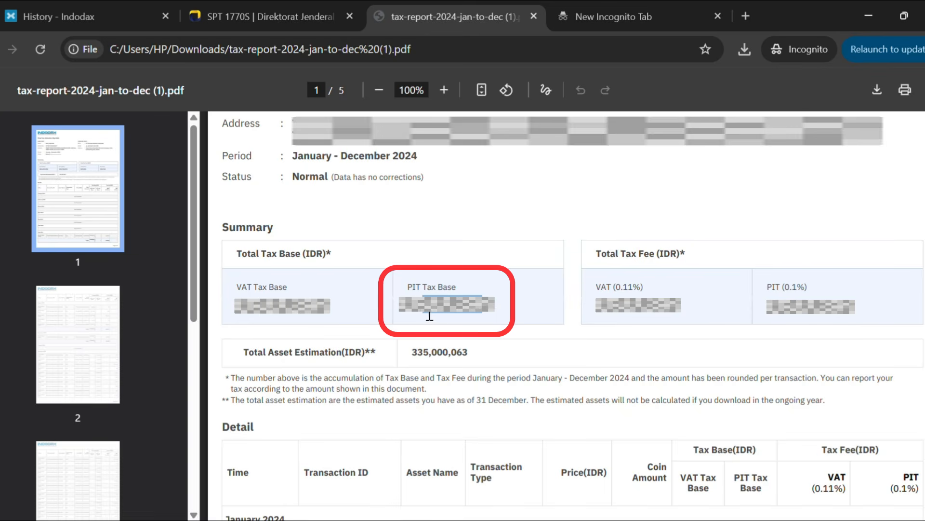
drag(429, 317, 414, 317)
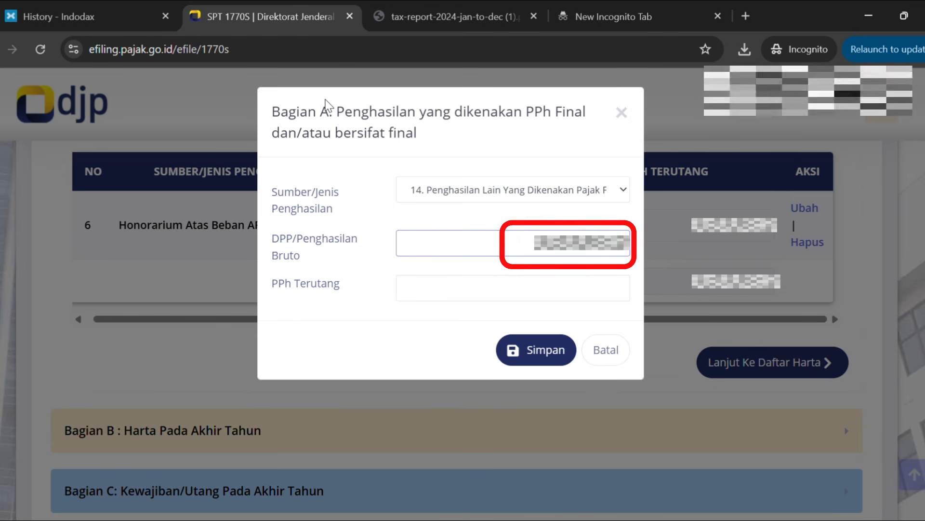
key(Tab)
click(453, 14)
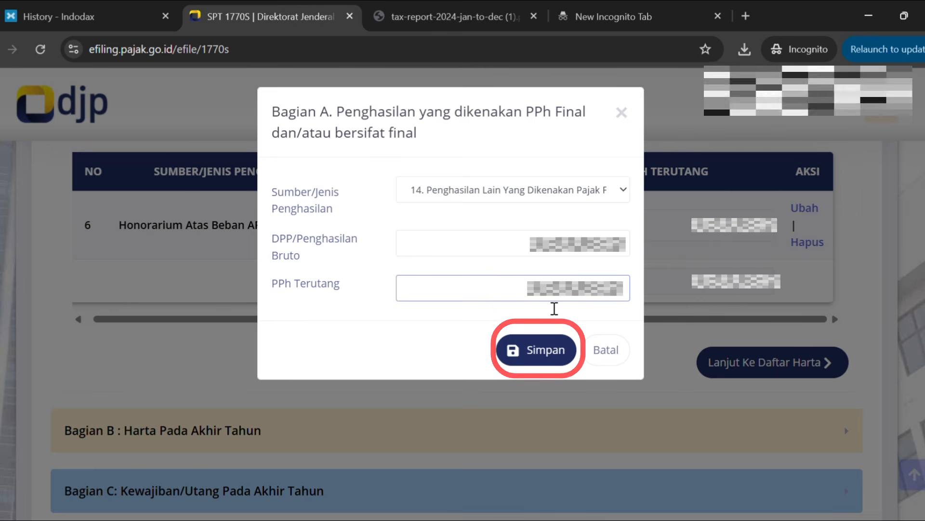
click(547, 336)
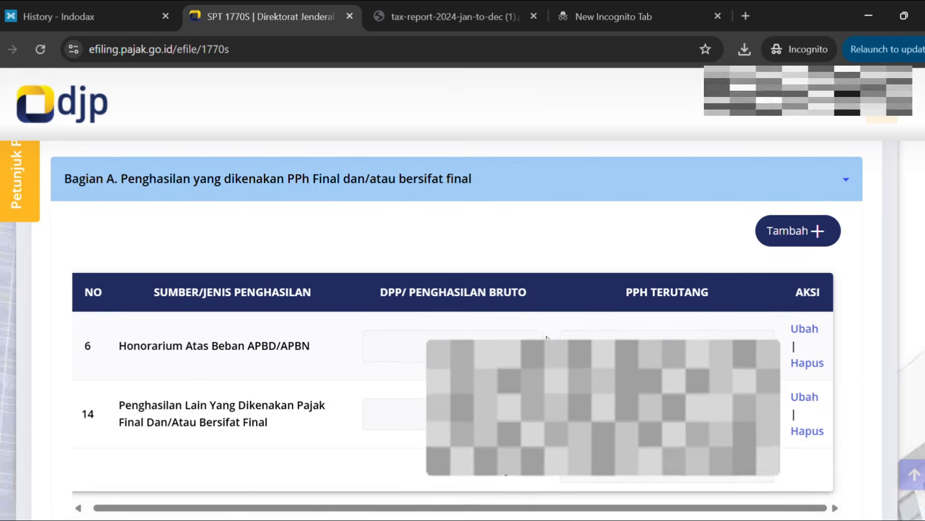
Expand Bagian B: Harta Pada Akhir Tahun and open a new asset entry.
scroll(547, 338, down, 5)
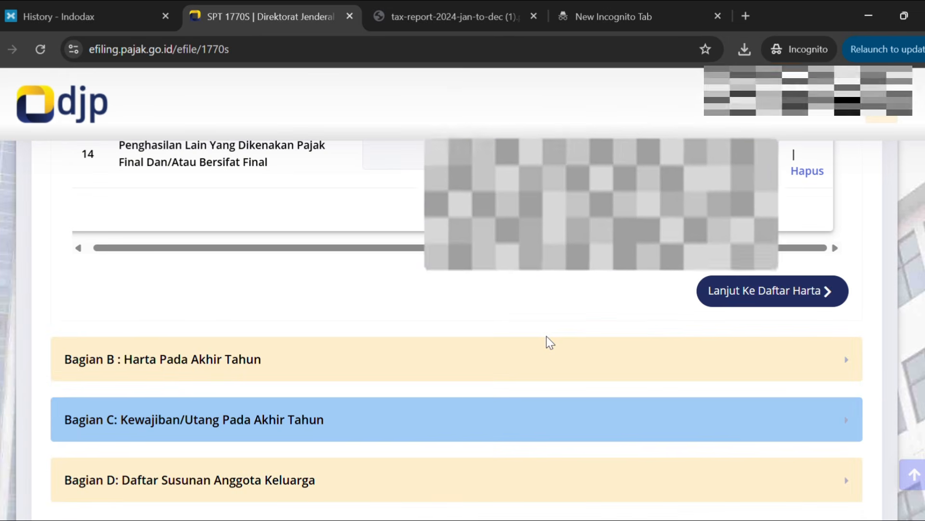
scroll(550, 342, up, 3)
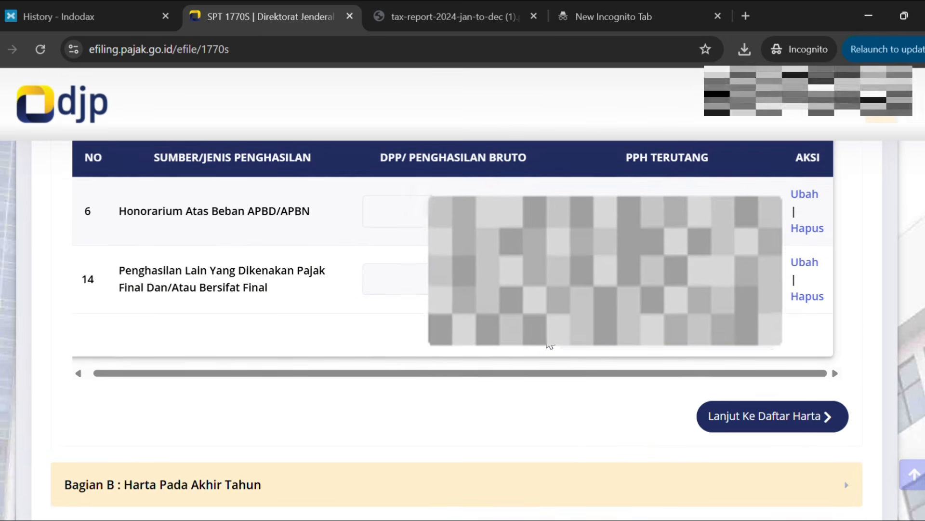
scroll(549, 343, down, 2)
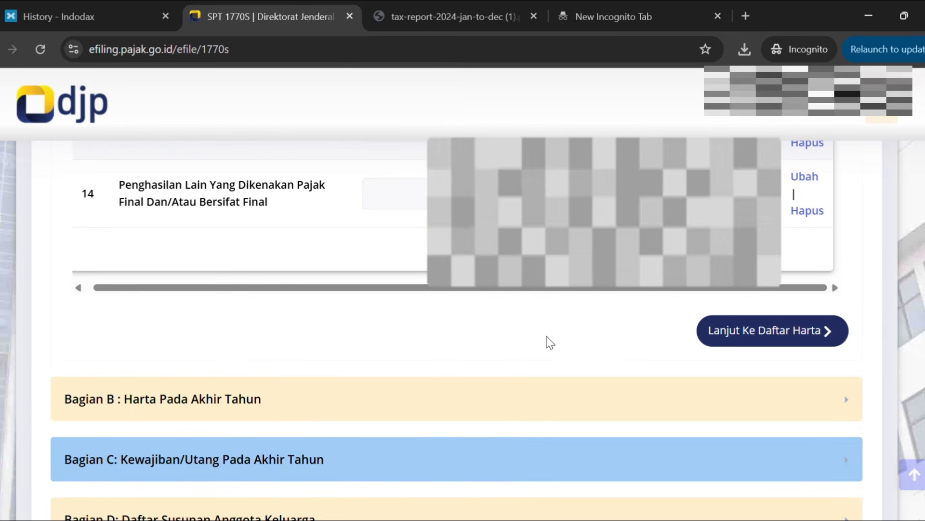
click(267, 405)
click(769, 190)
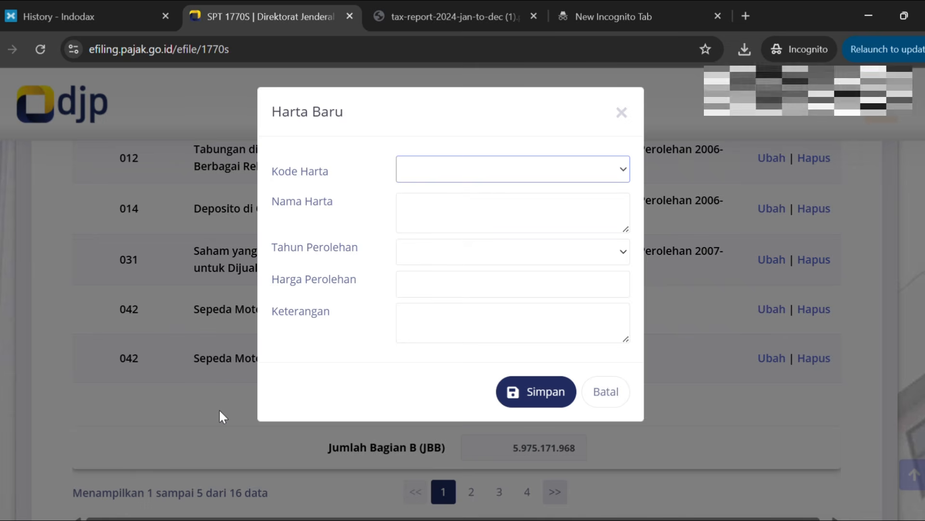
Fill in the new asset with code 039-Investasi Lainnya, name Kripto, acquisition year 2024, its acquisition price and the note Indodax.
click(443, 223)
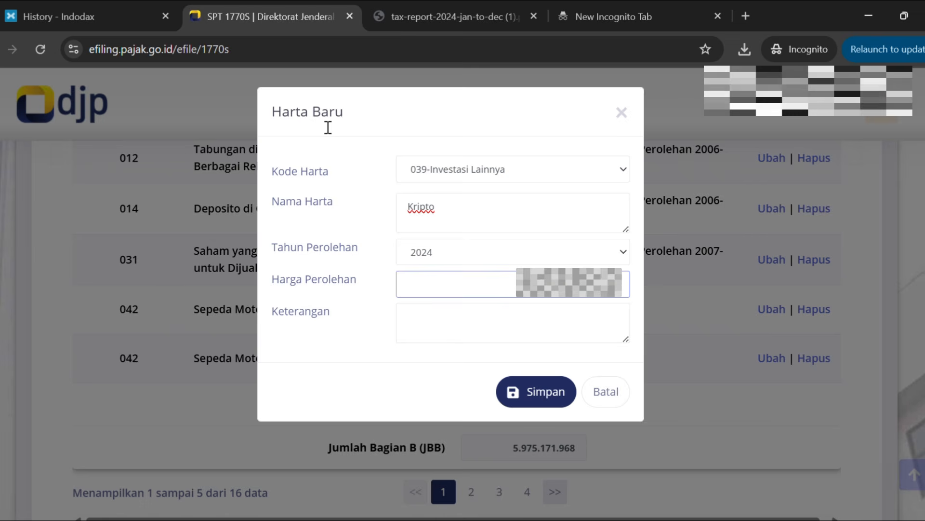
key(Tab)
text(In)
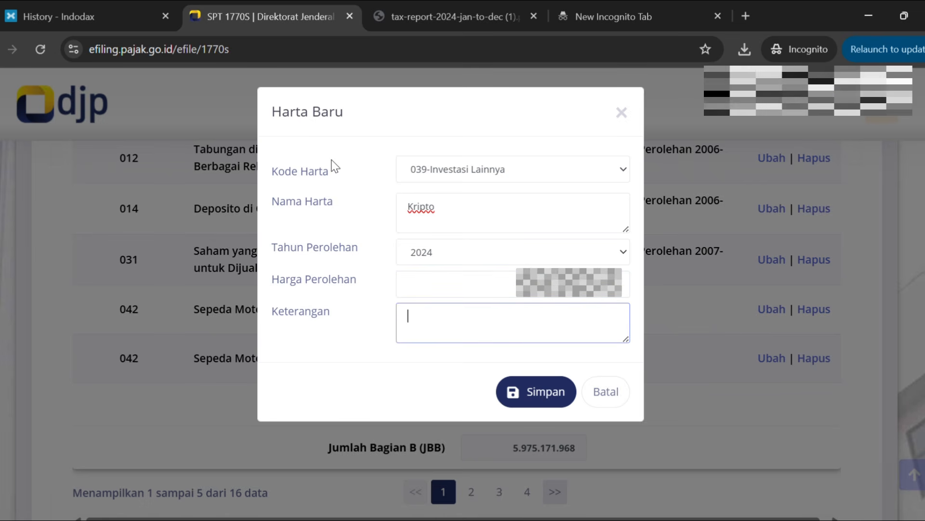
text(doda)
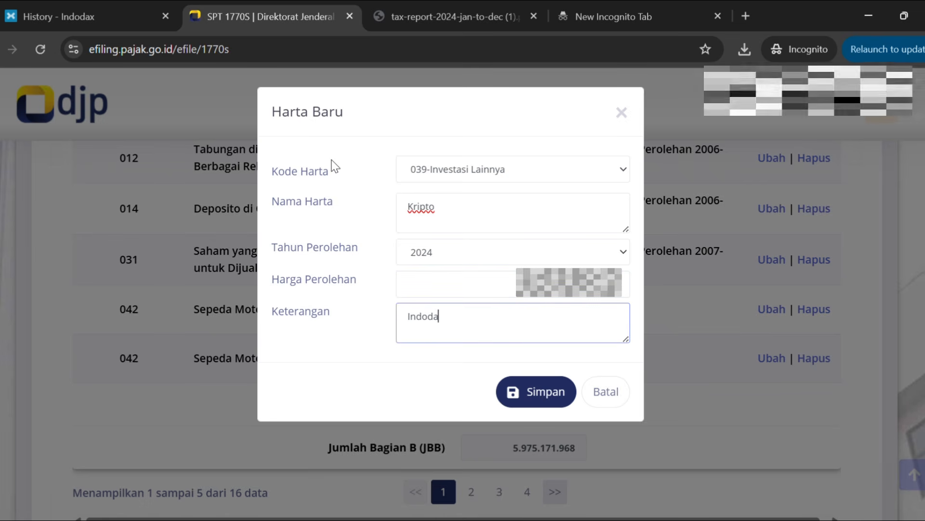
text(x)
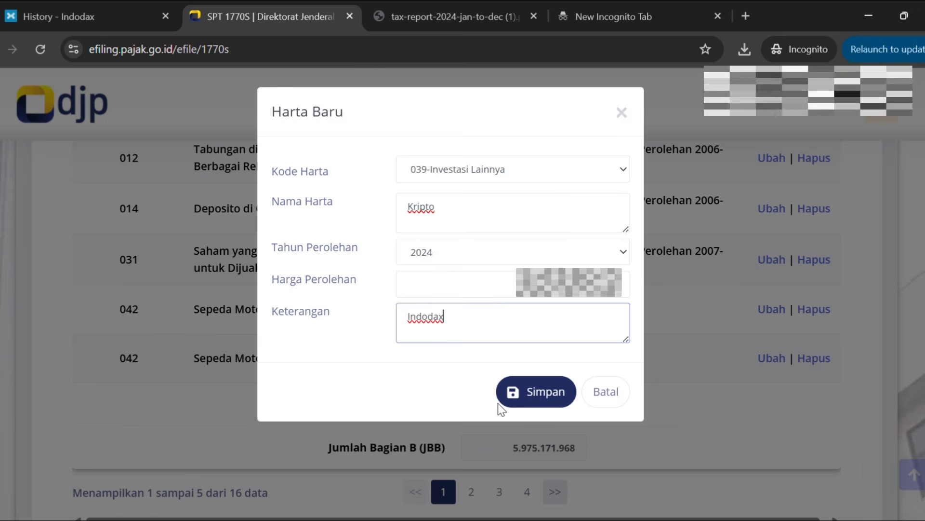
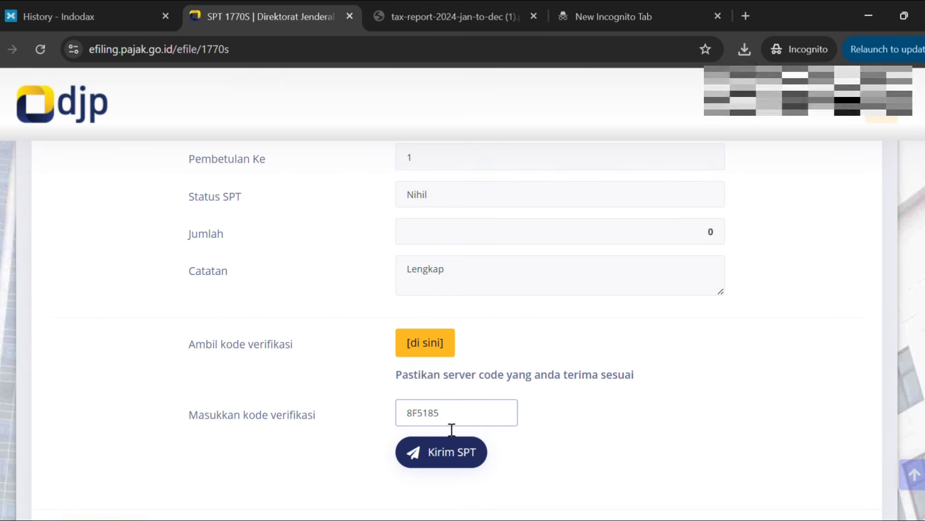
Enter the verification code for the completed SPT and submit the return.
click(447, 453)
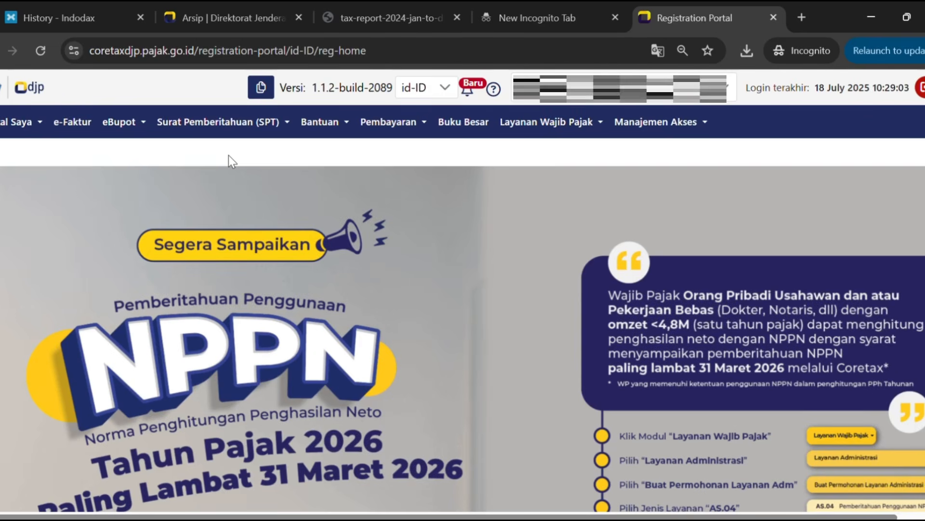
Start a new SPT draft in the Surat Pemberitahuan (SPT) module with PPh Orang Pribadi as the tax type.
click(220, 121)
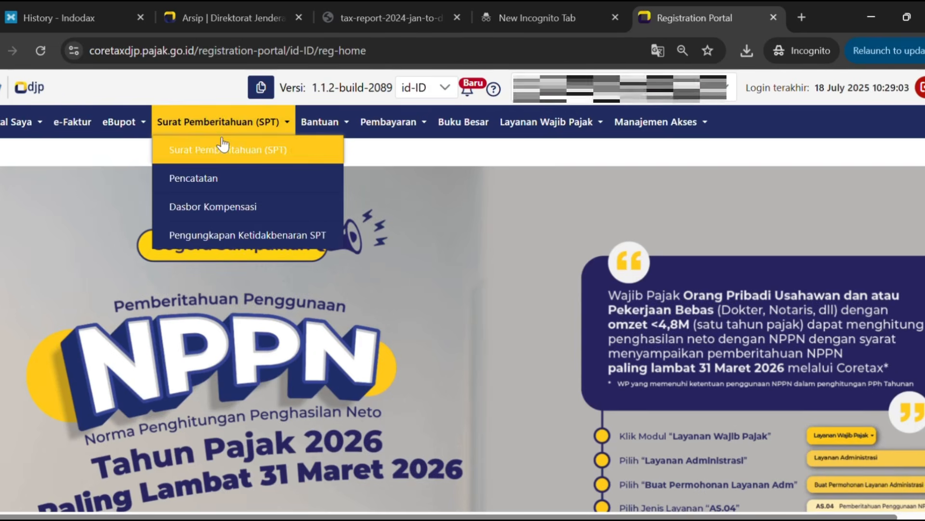
click(223, 147)
click(264, 265)
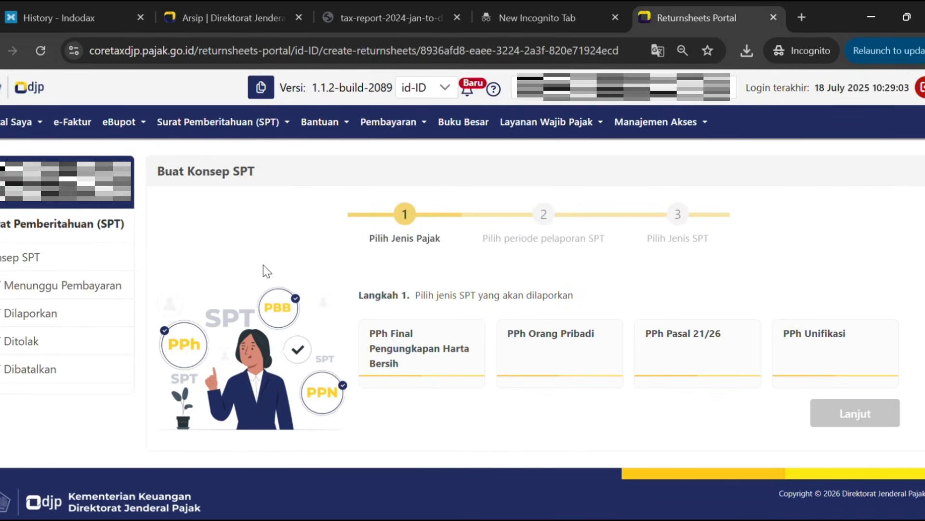
click(559, 347)
click(837, 414)
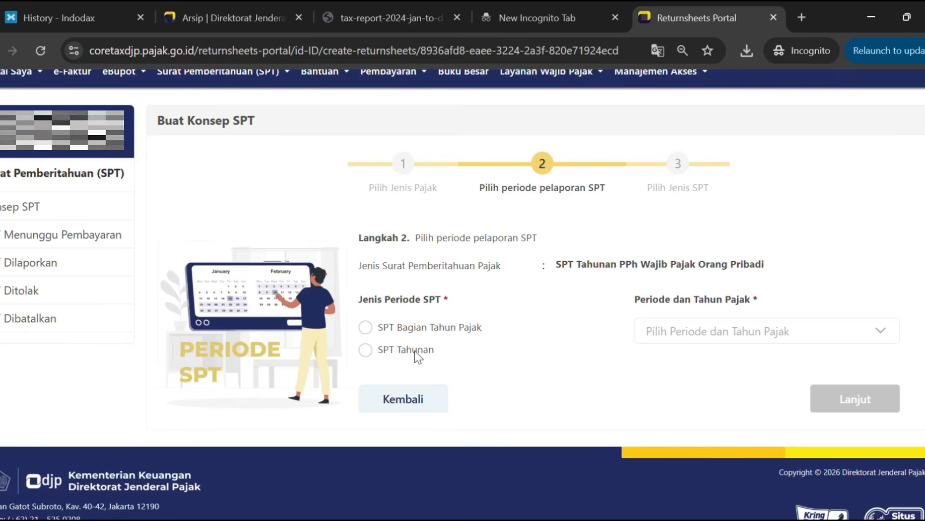
Set the draft's period type to SPT Tahunan and its tax period to Januari - Desember 2025.
click(415, 351)
click(720, 337)
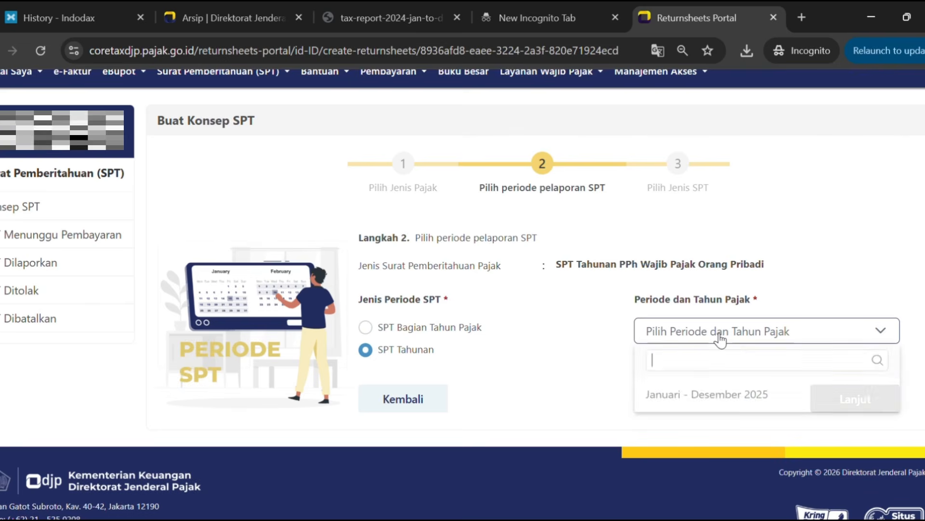
click(732, 414)
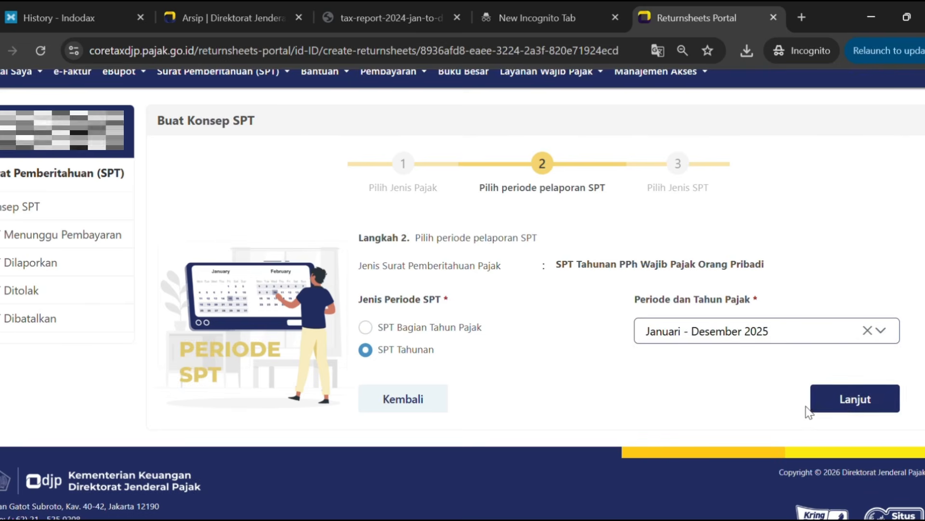
click(831, 404)
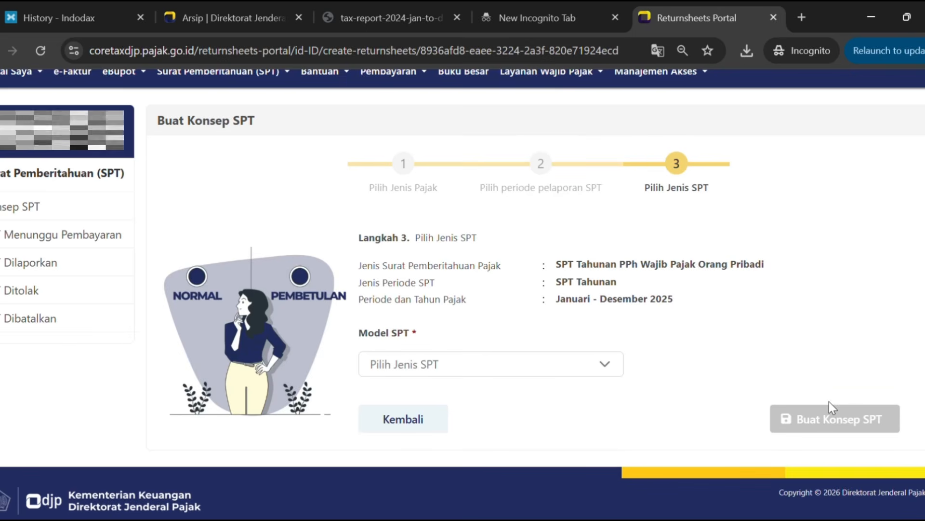
Choose Normal as the SPT model and create the draft.
click(573, 369)
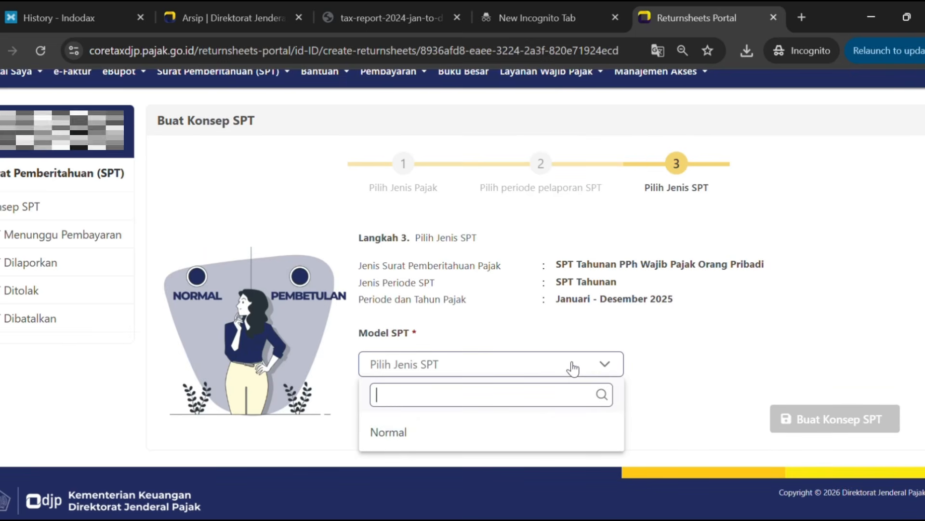
click(566, 434)
scroll(744, 388, down, 1)
click(843, 358)
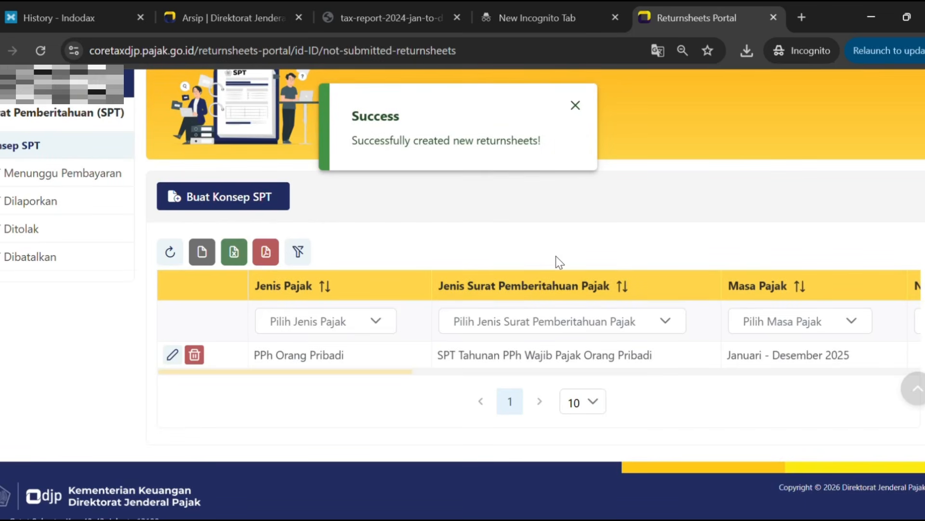
Open the new SPT draft for editing and answer Ya to question 14c about income subject to final tax.
click(172, 357)
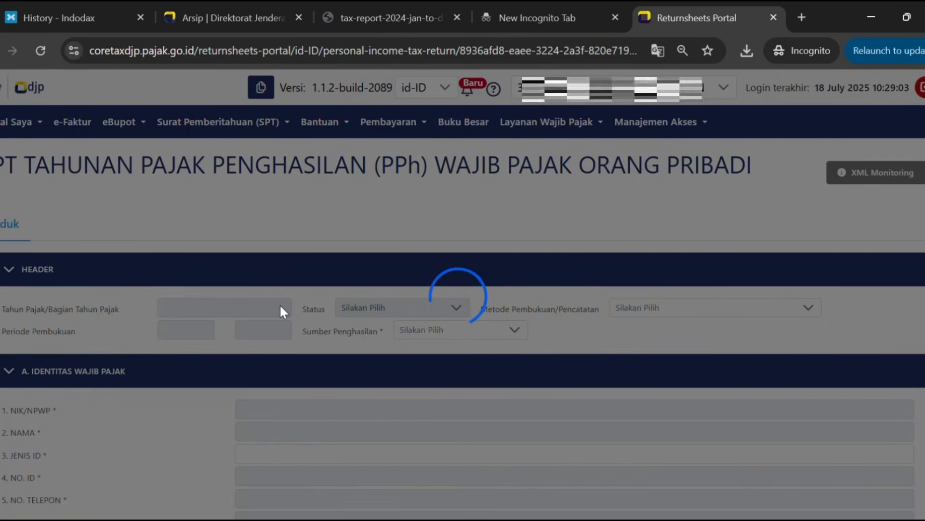
scroll(283, 312, down, 2)
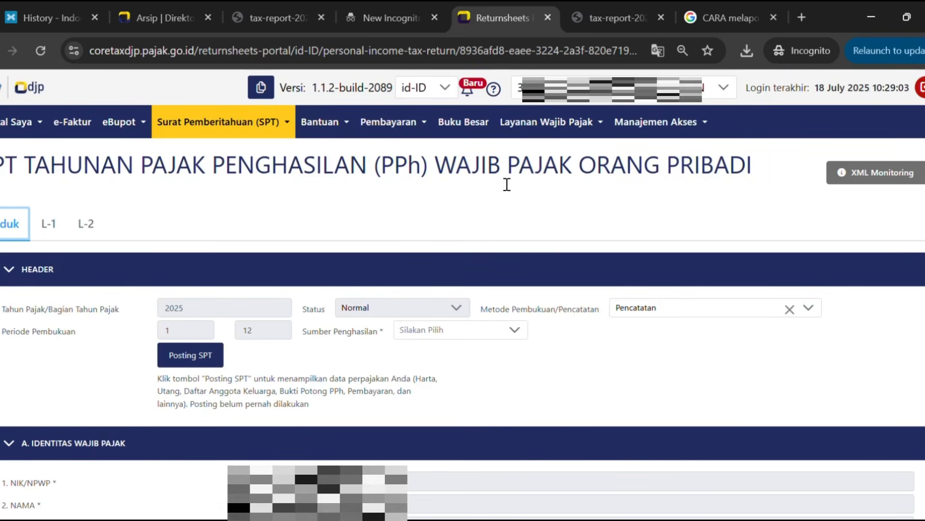
scroll(507, 183, down, 15)
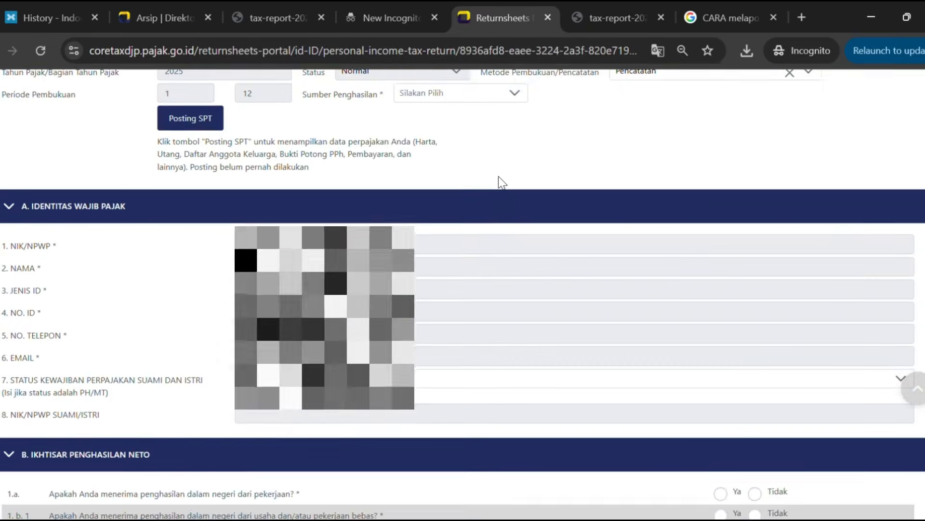
scroll(499, 177, down, 15)
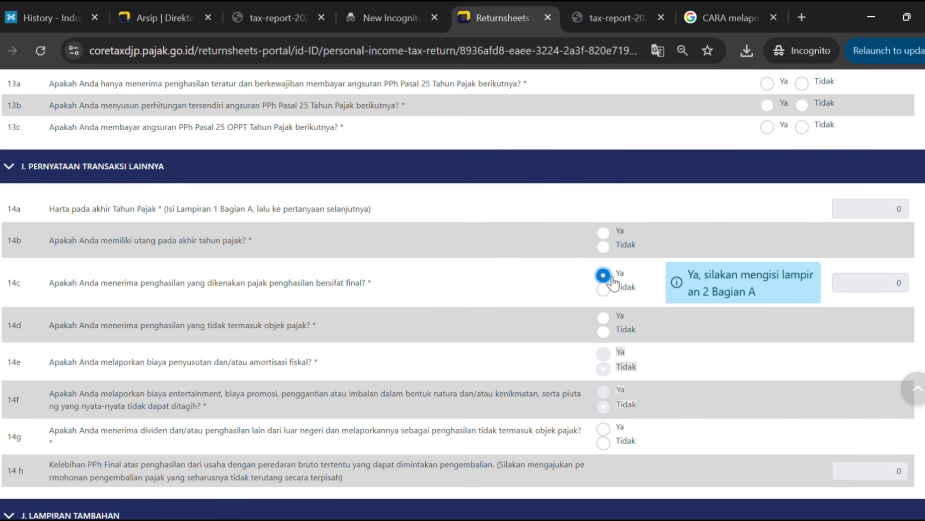
Open a new entry in attachment L-2, part A, for income subject to final income tax.
scroll(362, 265, up, 20)
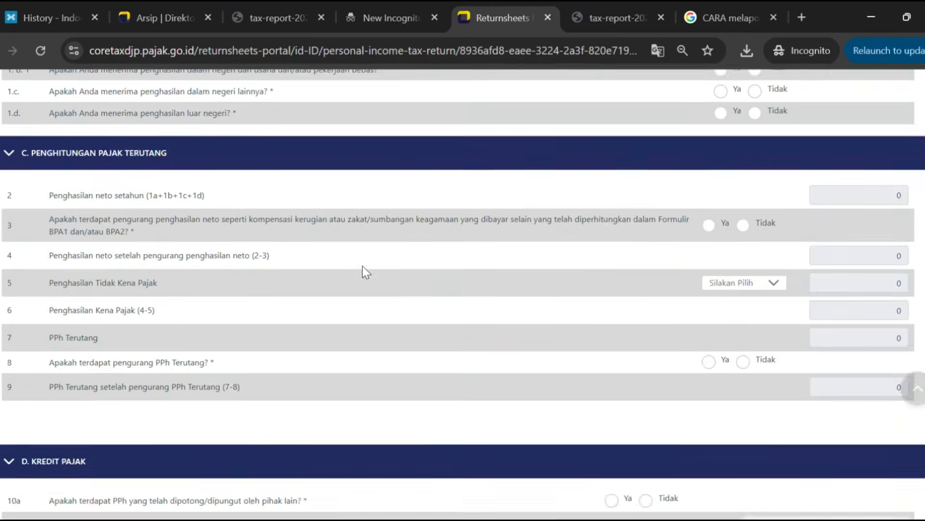
scroll(323, 258, up, 5)
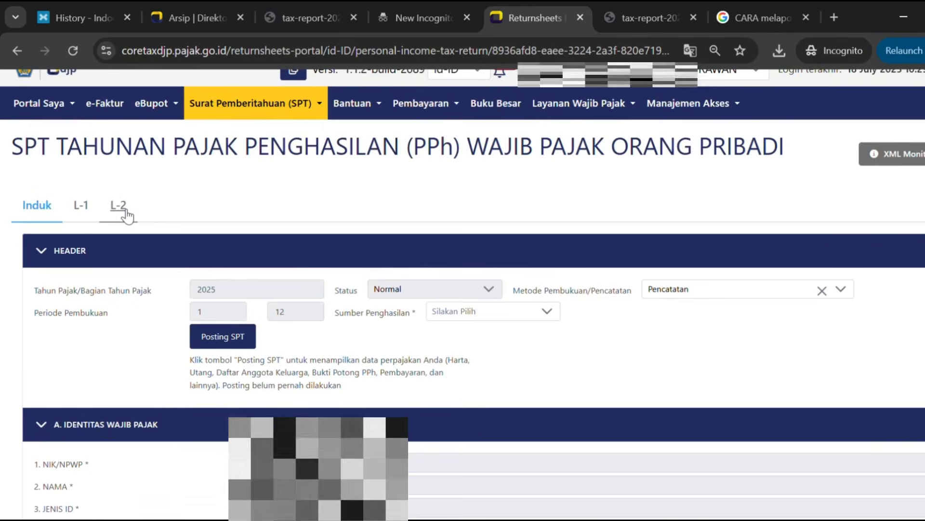
click(89, 207)
scroll(377, 360, down, 5)
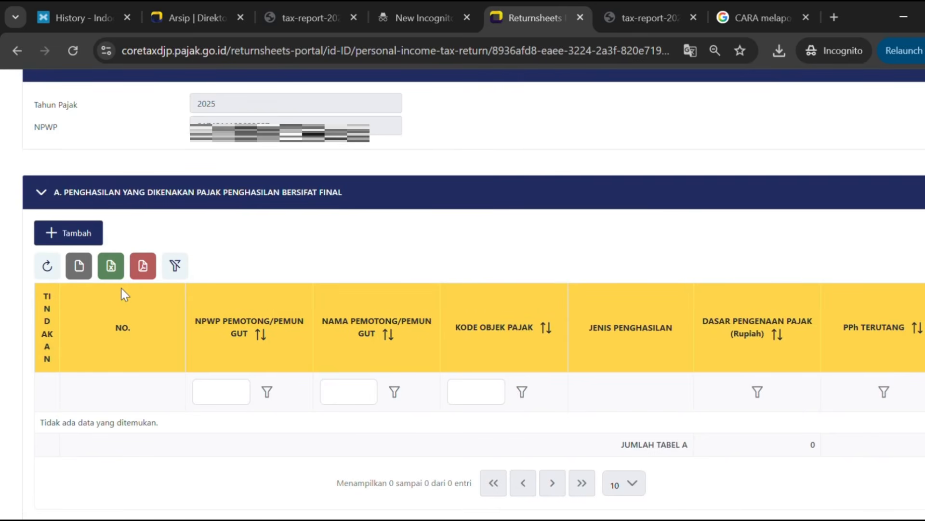
click(68, 233)
Enter Indodax's NPWP as the tax collector and select the domestic crypto asset income type with object code 22-405-04.
click(440, 218)
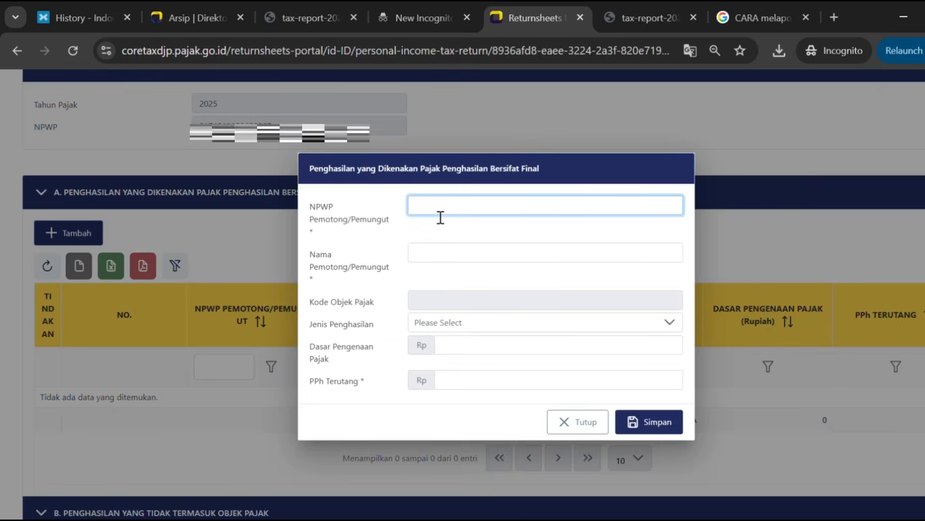
key(ctrl+v)
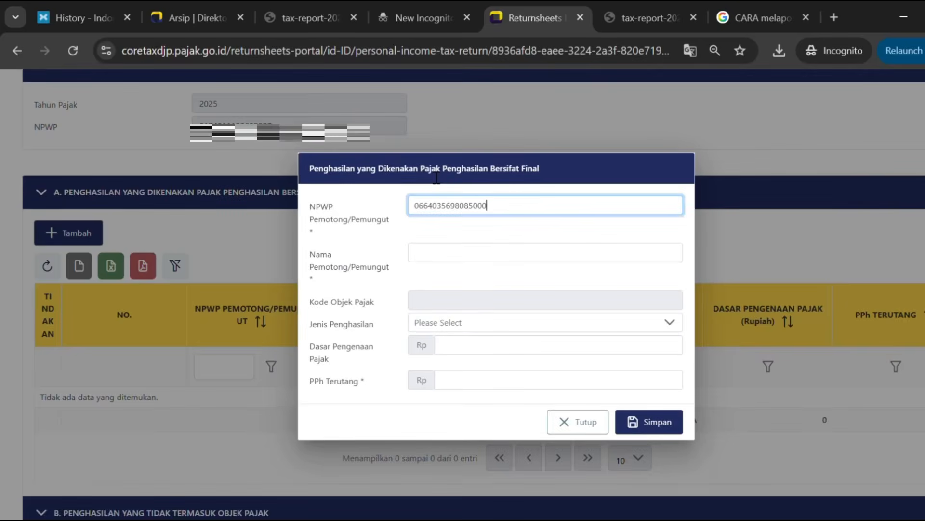
click(436, 178)
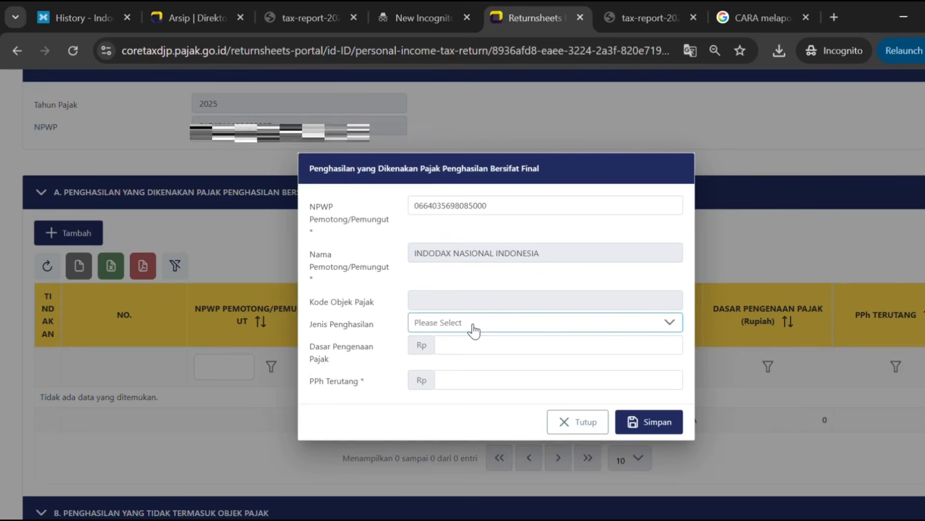
click(474, 330)
scroll(441, 412, down, 3)
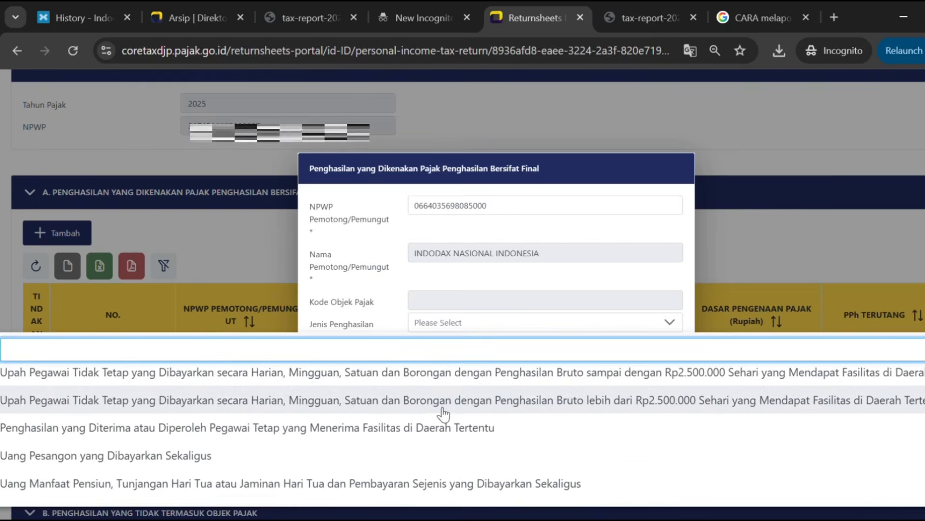
scroll(443, 414, down, 5)
click(393, 455)
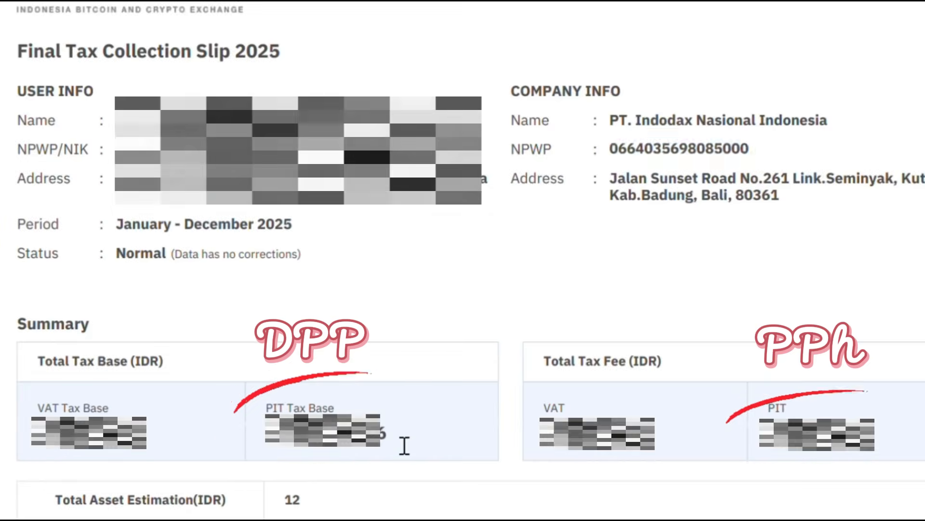
Fill in Dasar Pengenaan Pajak and PPh Terutang from the PIT amounts in the 2025 tax slip, and save the income entry.
drag(405, 446, 279, 455)
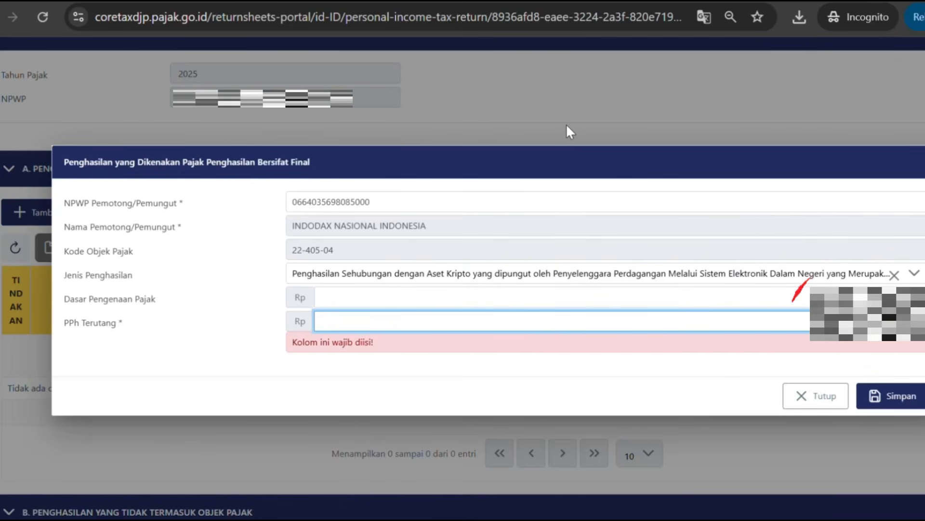
click(899, 399)
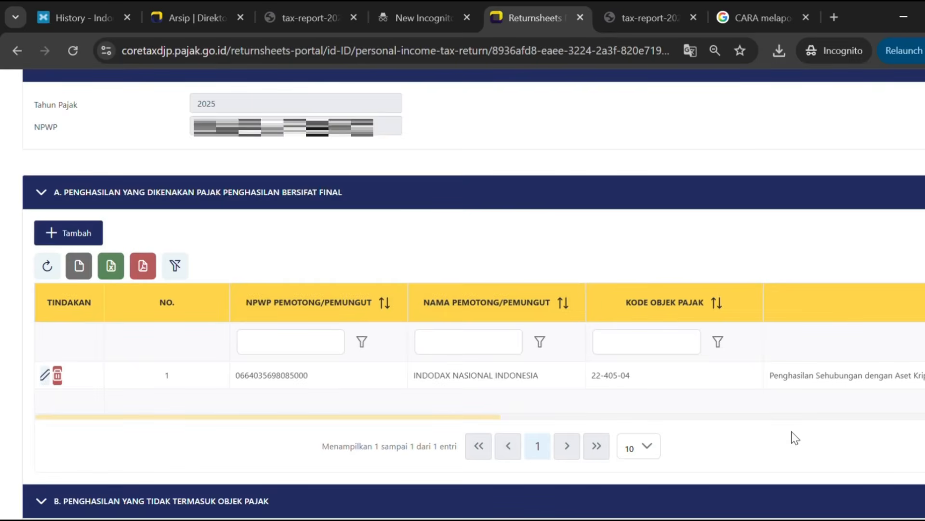
Open a new asset entry under 3. Investasi/Sekuritas in attachment L-1.
scroll(791, 431, up, 5)
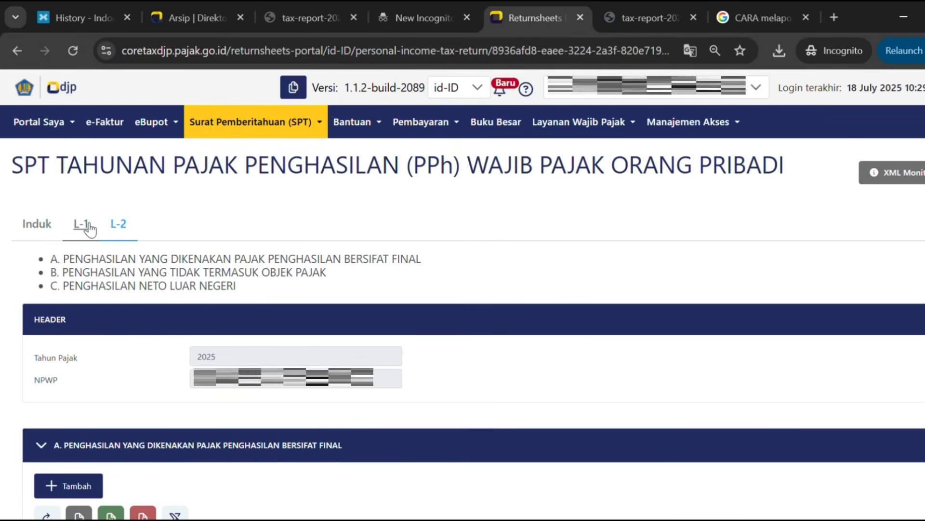
click(88, 227)
scroll(306, 337, down, 10)
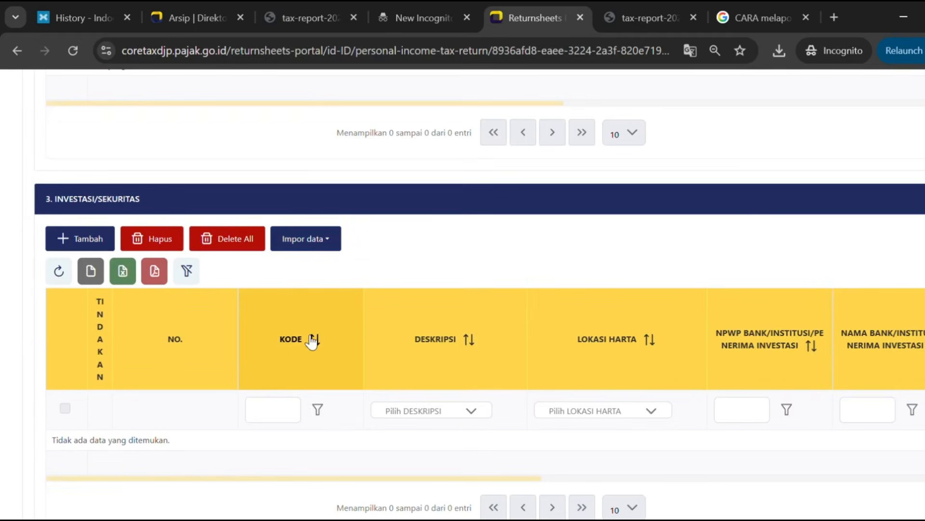
scroll(320, 468, down, 2)
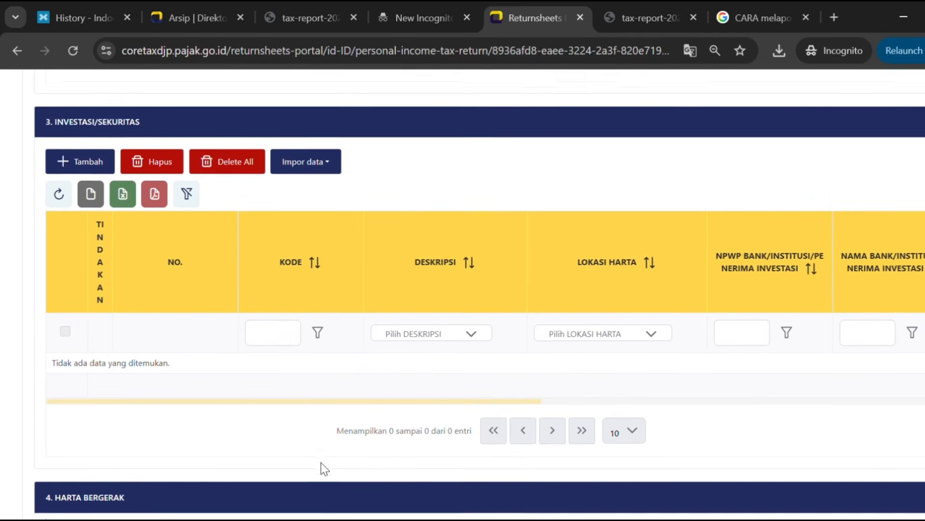
click(91, 154)
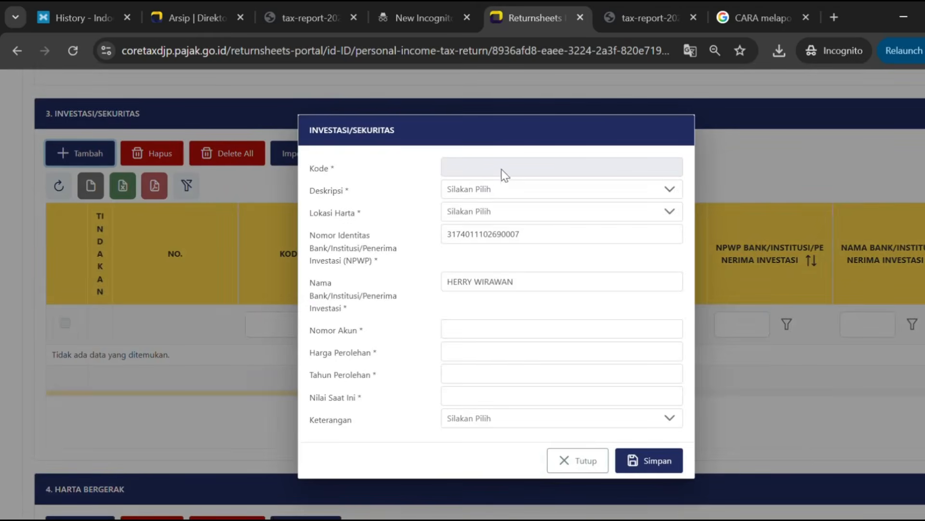
Set the asset's description to Investasi lainnya (termasuk Cryptocurrency, Trust Fund dan Investasi lainnya) and its location to Indonesia.
click(512, 195)
click(438, 357)
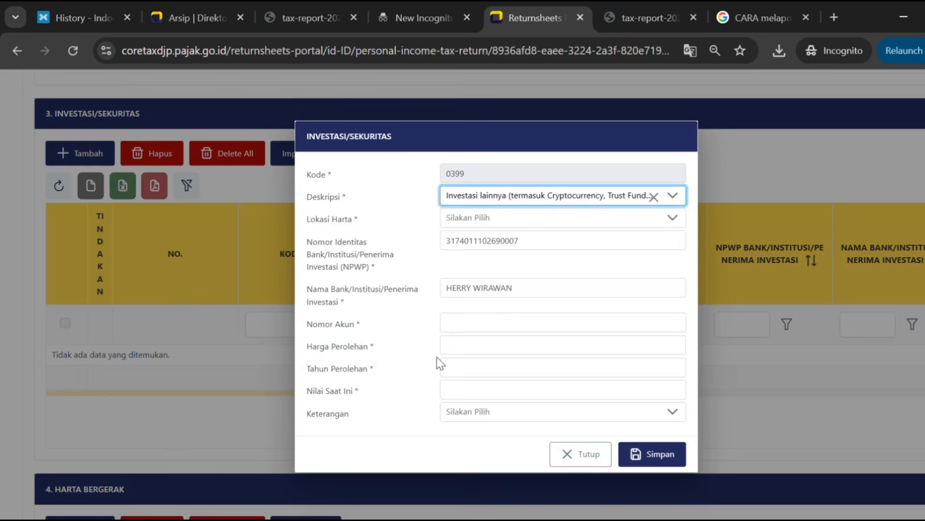
click(501, 223)
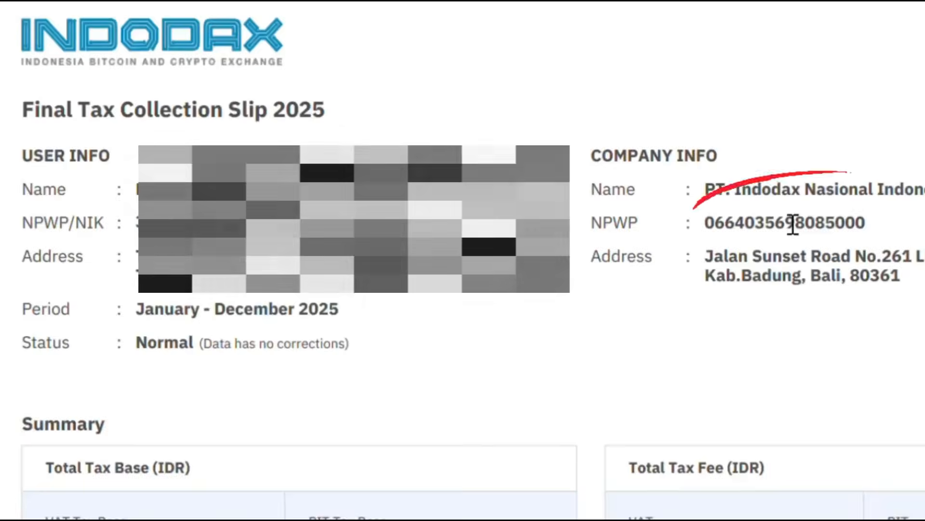
Fill in Indodax's NPWP and name, the account number, acquisition price, acquisition year 2025 and current value, and save the asset.
double_click(794, 222)
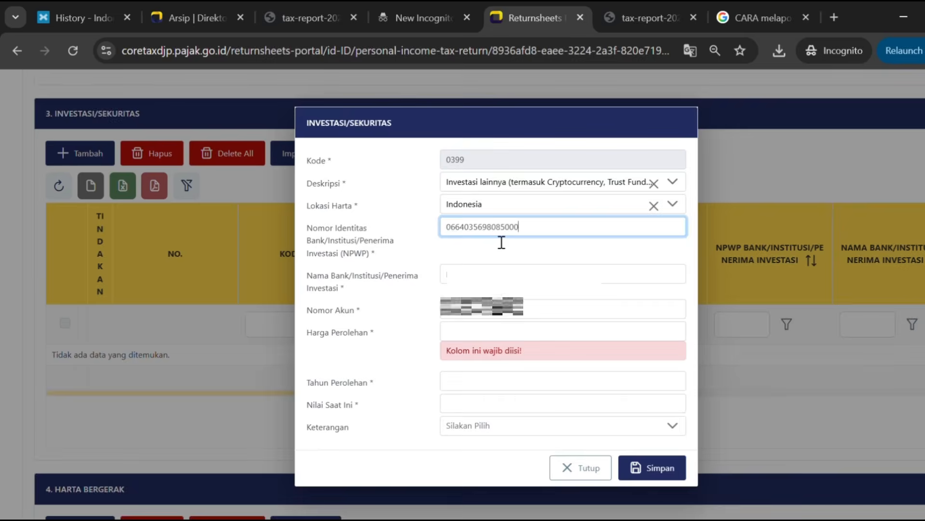
key(Tab)
text(INDODAX NASIONAL INDONESIA)
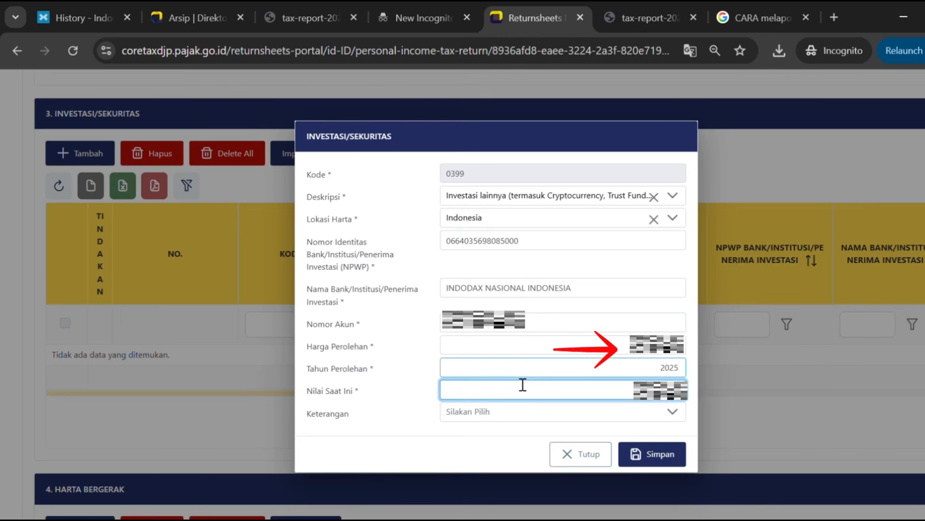
click(550, 428)
click(392, 428)
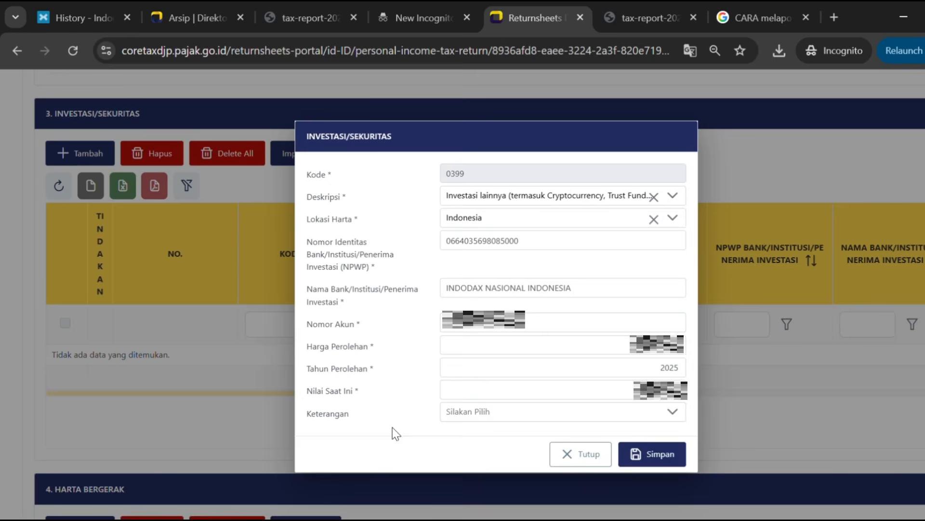
click(654, 459)
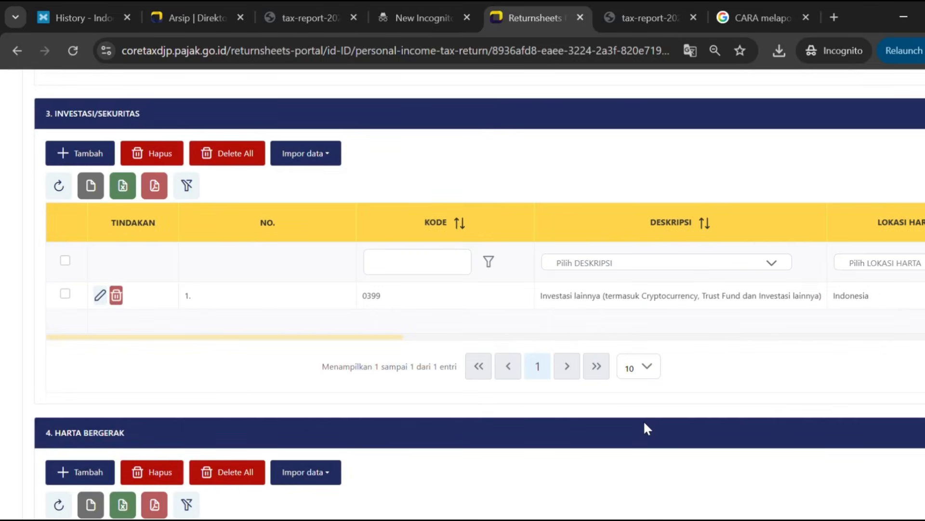